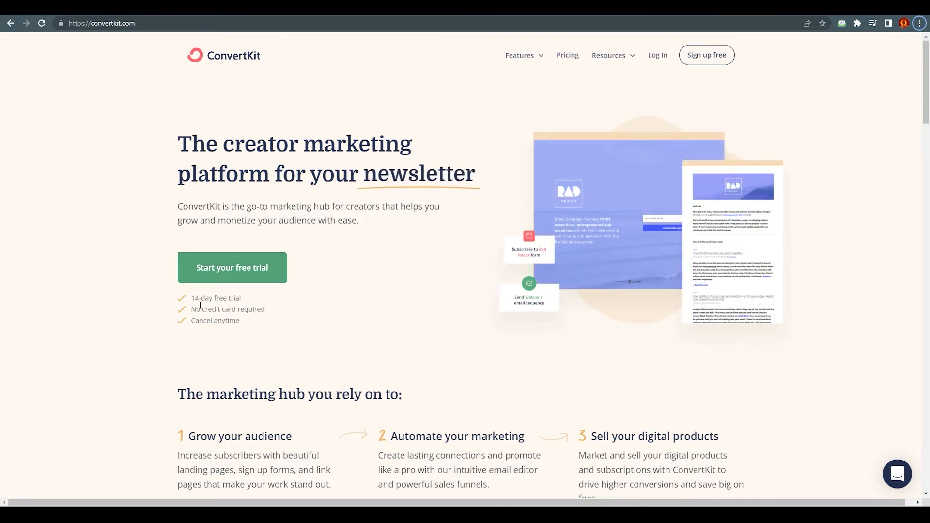
Start the free trial and sign up with the e-mail address and account password, agreeing to the terms of service and privacy policy.
drag(192, 298, 240, 299)
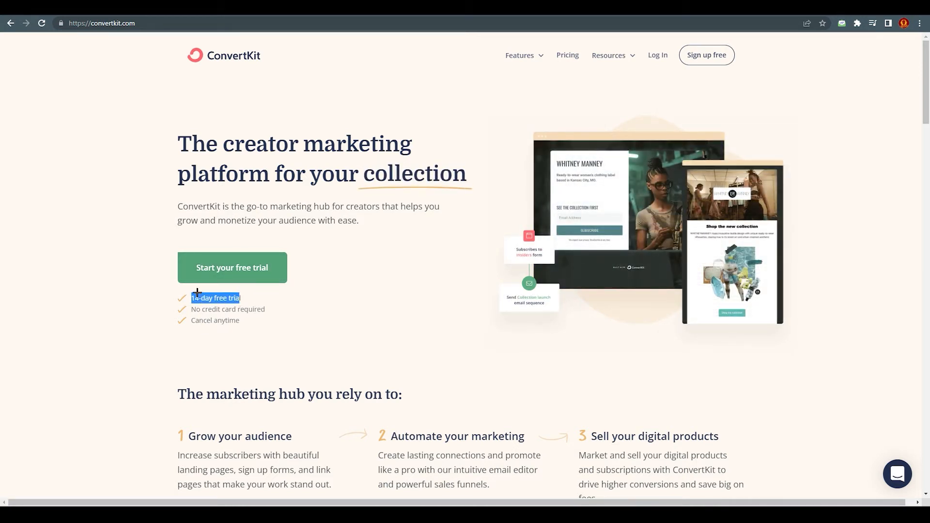
click(233, 266)
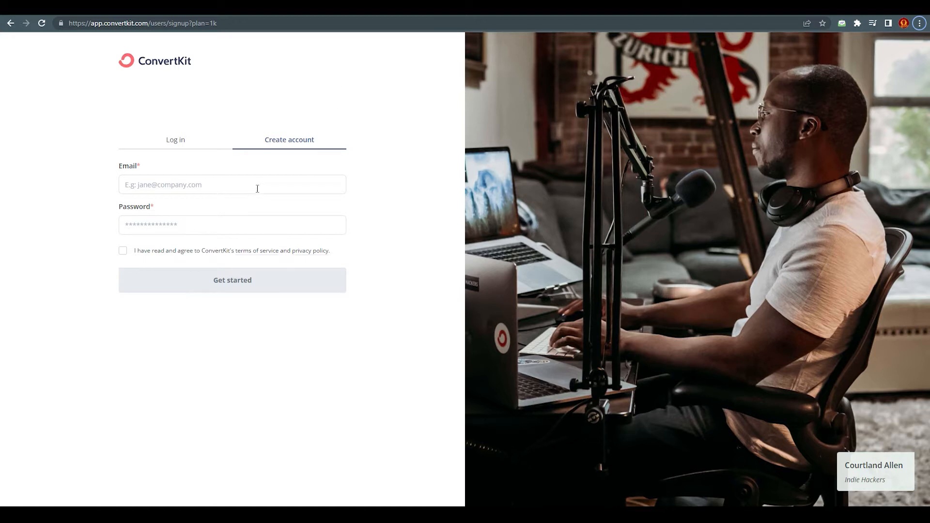
click(211, 185)
text([unreadable])
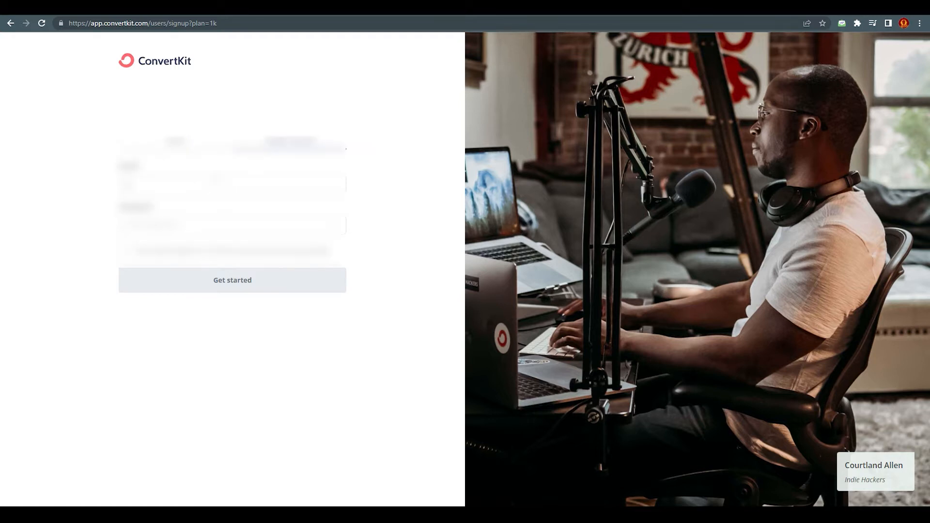
text([unreadable])
key(Tab)
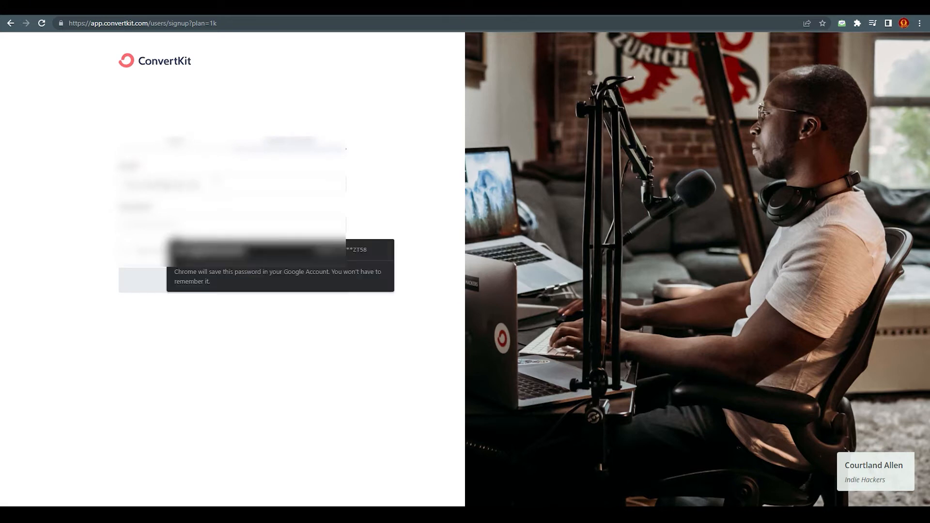
text([unreadable])
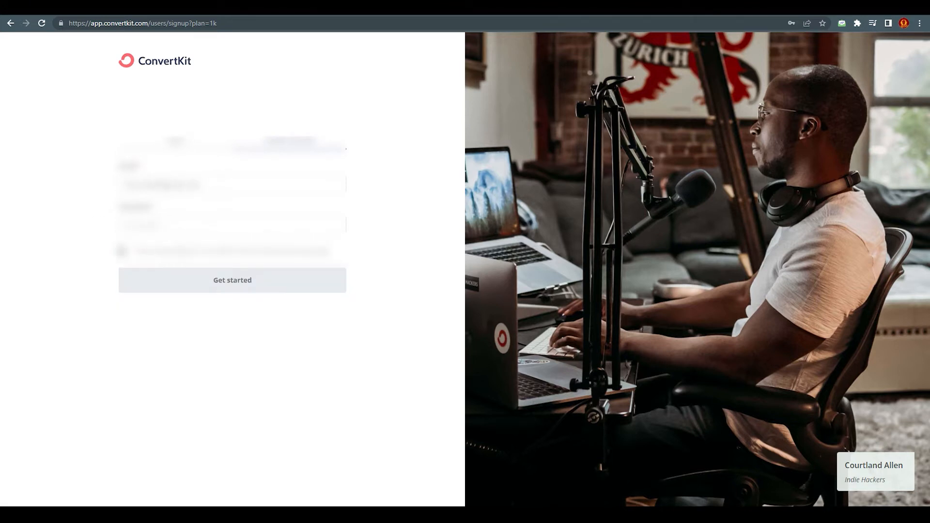
click(123, 251)
click(291, 279)
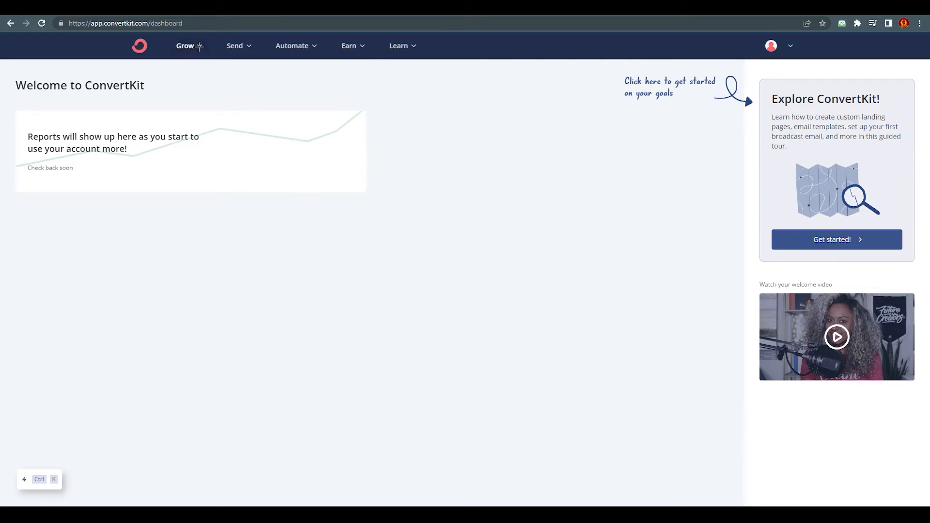
Start creating a new landing page for gathering subscribers from the Landing Pages & Forms area.
click(199, 46)
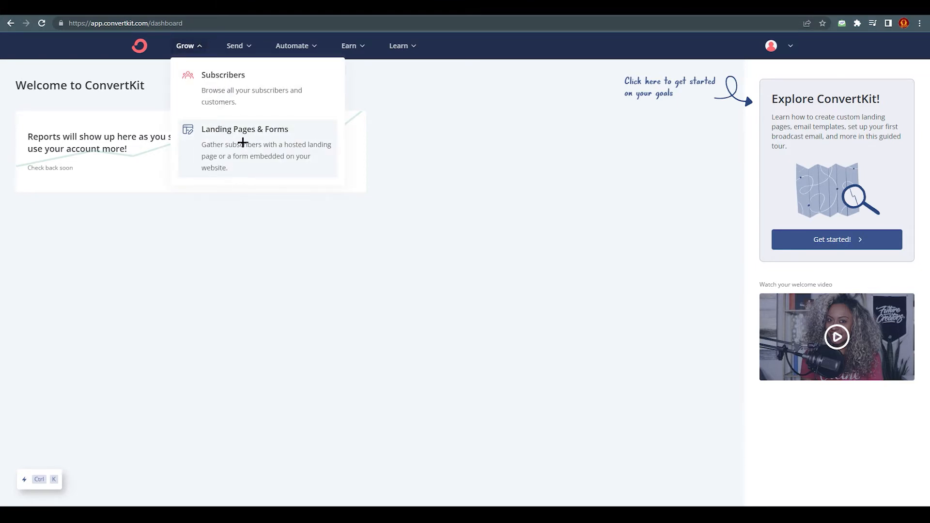
click(252, 148)
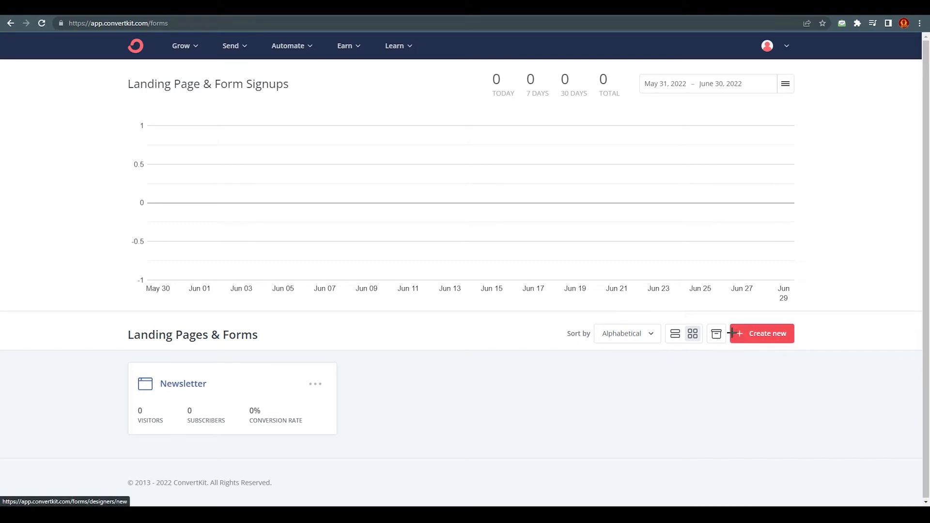
click(763, 334)
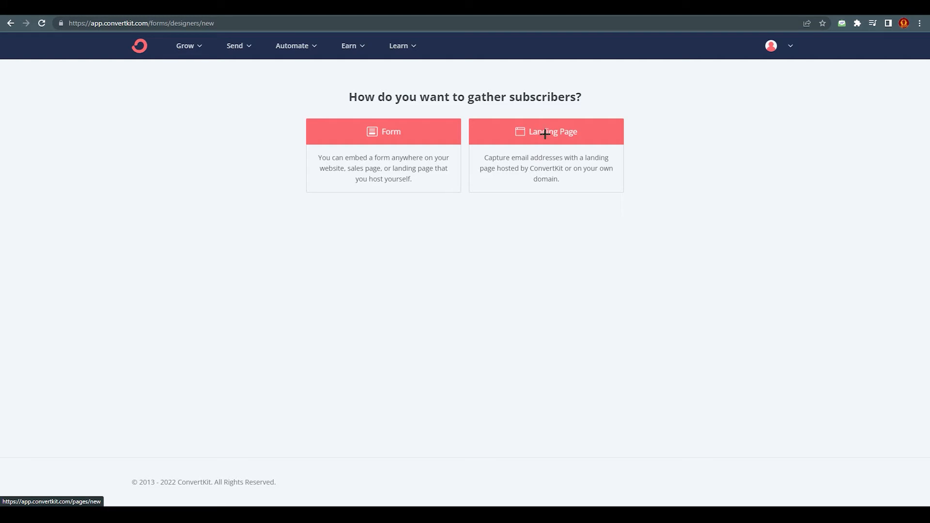
click(545, 149)
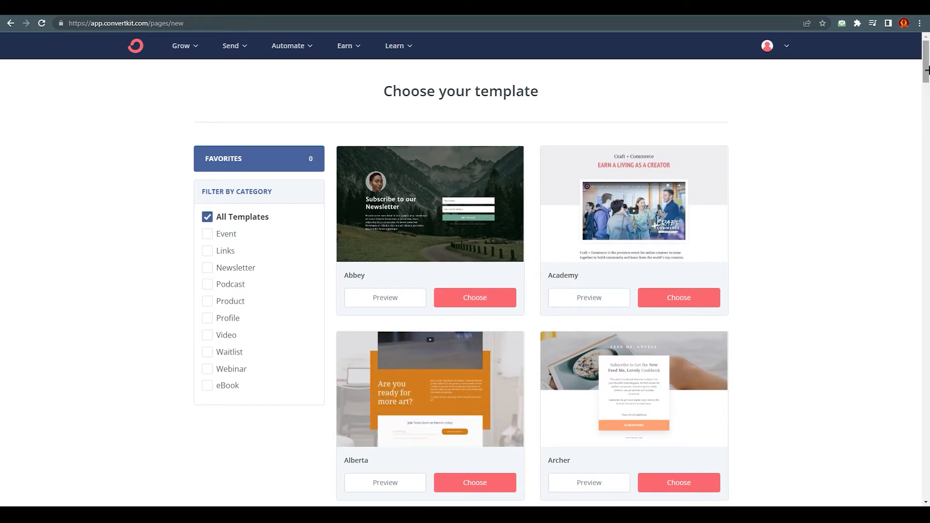
Preview the Broadway template in desktop and mobile layouts, browse the other template thumbnails, and return to the template gallery.
drag(926, 71, 926, 112)
click(378, 336)
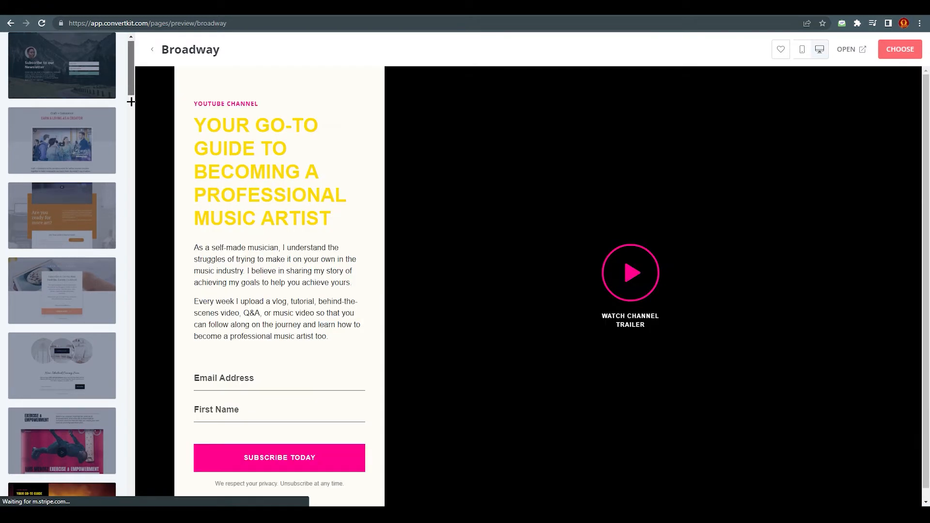
mouse_move(129, 82)
mouse_down()
mouse_move(151, 224)
mouse_move(155, 100)
mouse_move(145, 87)
mouse_up()
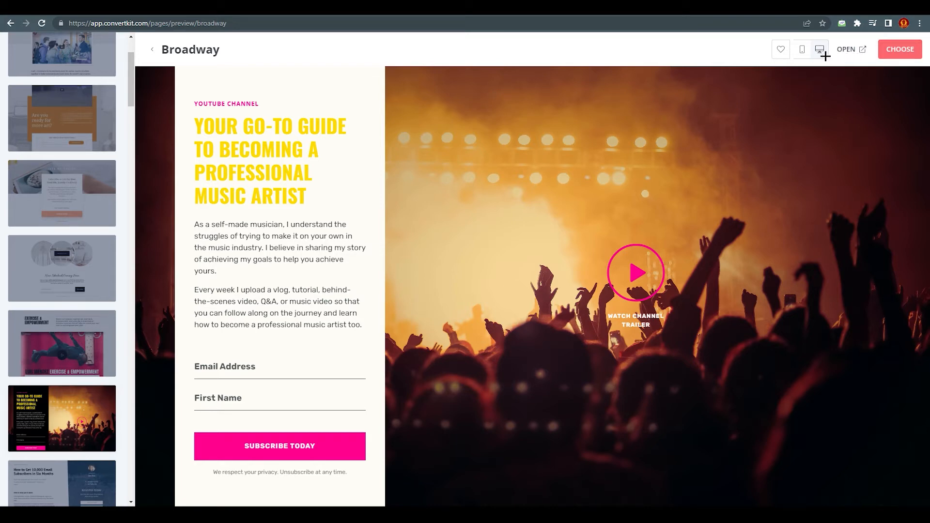
click(802, 50)
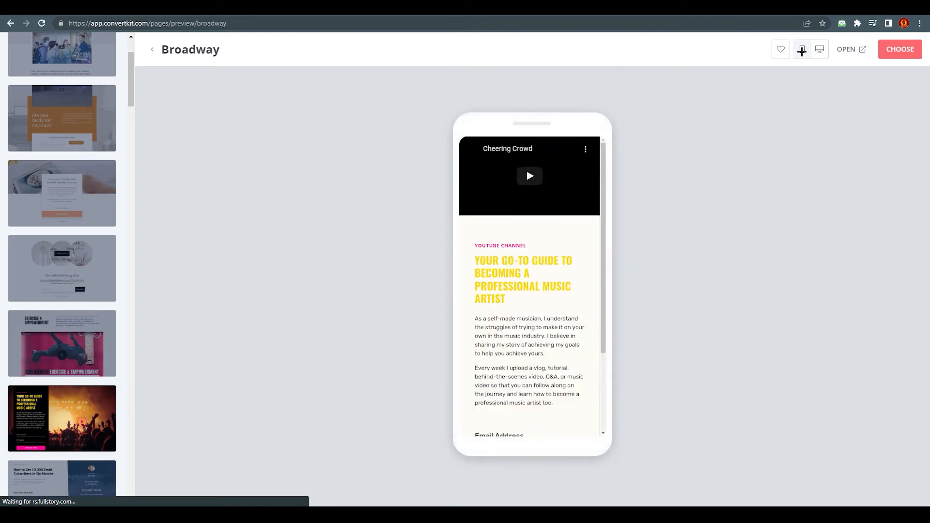
mouse_move(603, 265)
mouse_down()
mouse_move(613, 364)
mouse_move(610, 305)
mouse_move(630, 344)
mouse_move(617, 257)
mouse_up()
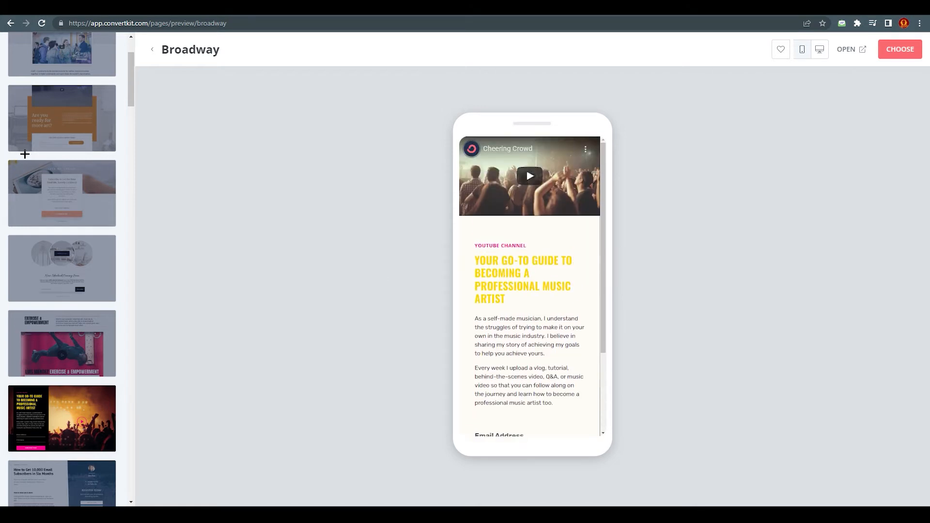
scroll(87, 152, up, 1)
scroll(100, 133, down, 4)
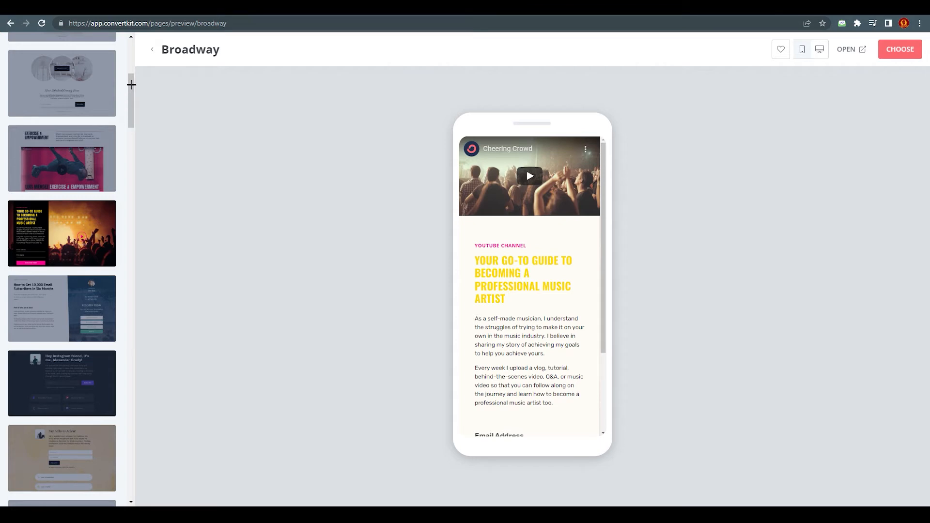
drag(131, 85, 151, 49)
click(151, 49)
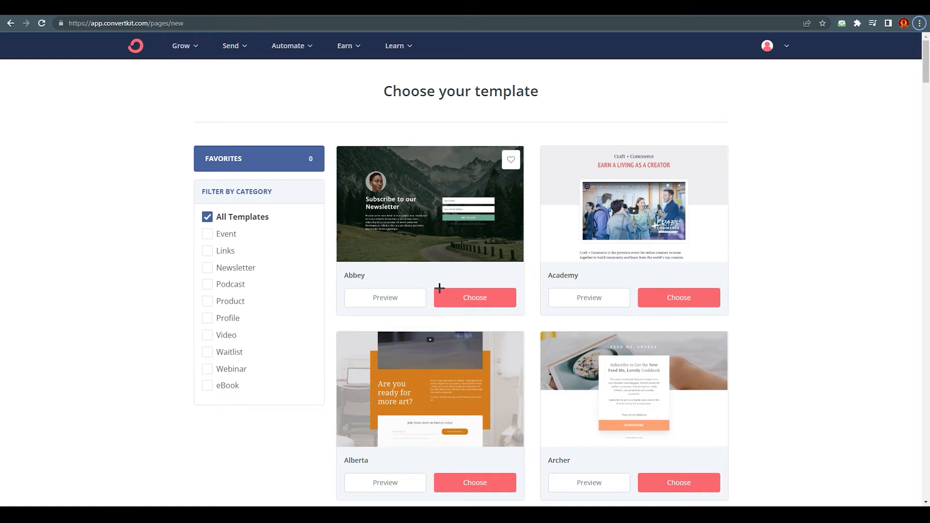
Create the landing page from the Abbey template.
click(466, 301)
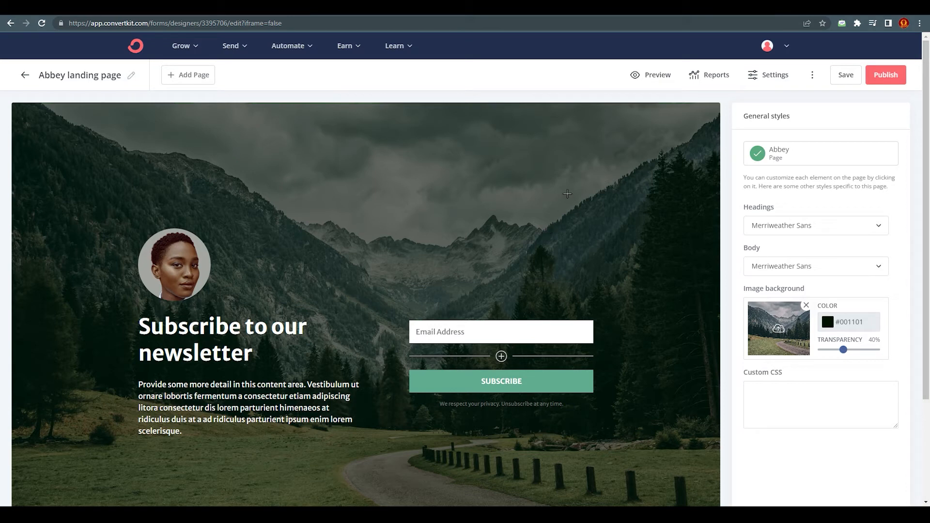
scroll(324, 204, down, 3)
scroll(324, 203, up, 3)
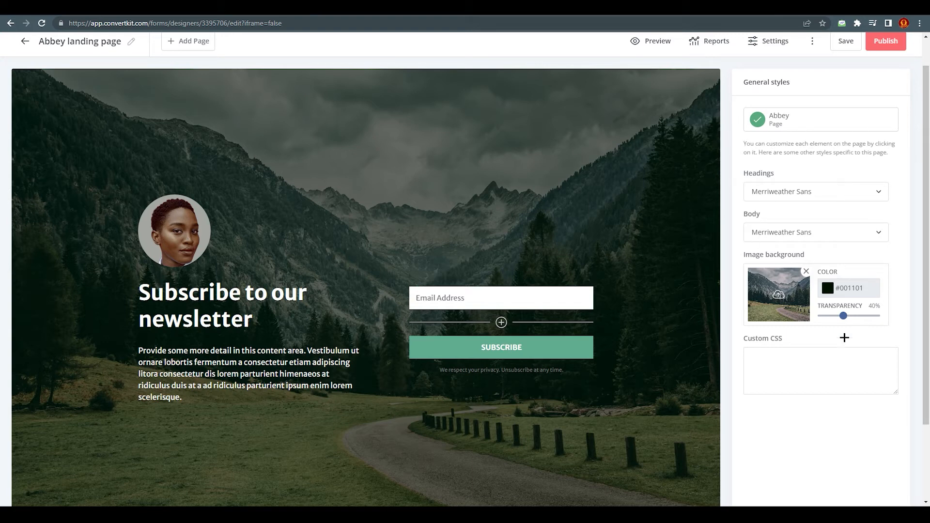
drag(926, 214, 928, 222)
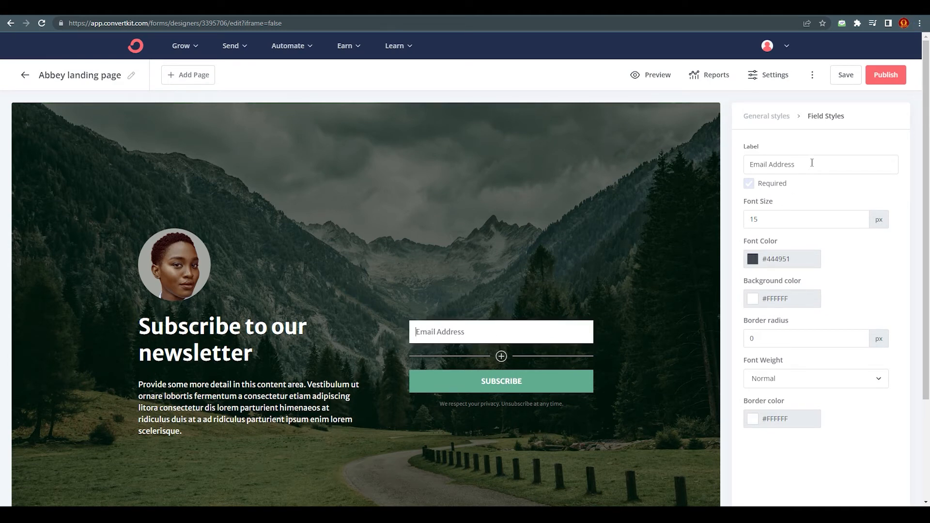
Examine the label, font, colour and border settings of the Email Address field.
drag(802, 163, 759, 176)
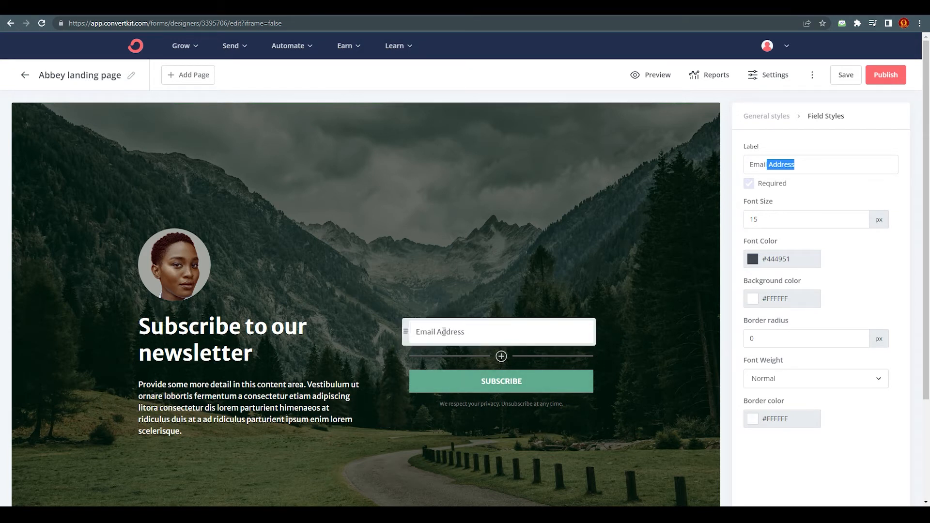
scroll(881, 247, down, 1)
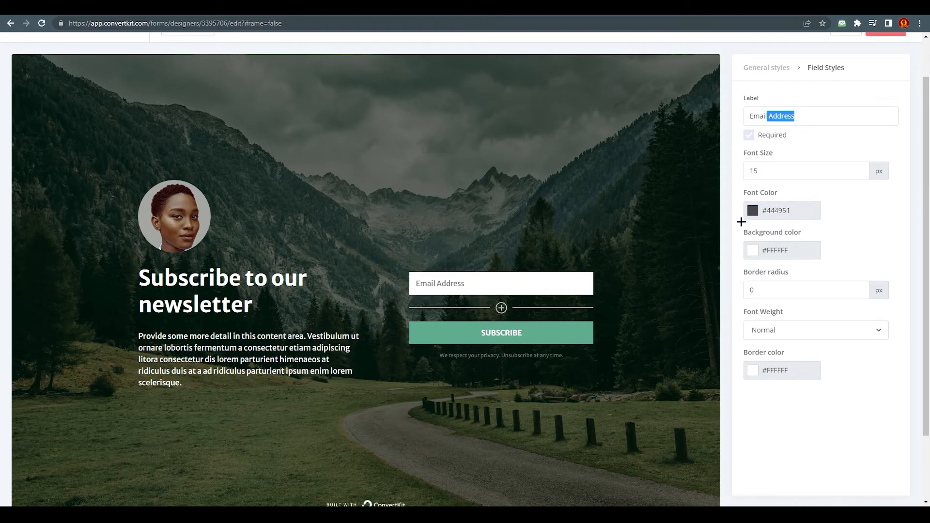
scroll(838, 287, up, 1)
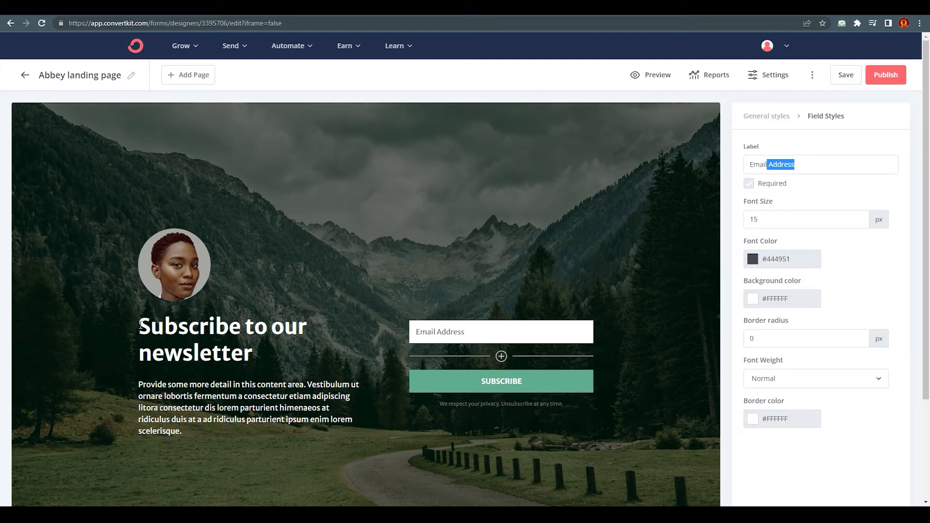
Examine the font weight options and text formatting choices for the "Subscribe to our newsletter" heading.
drag(140, 325, 254, 355)
click(172, 330)
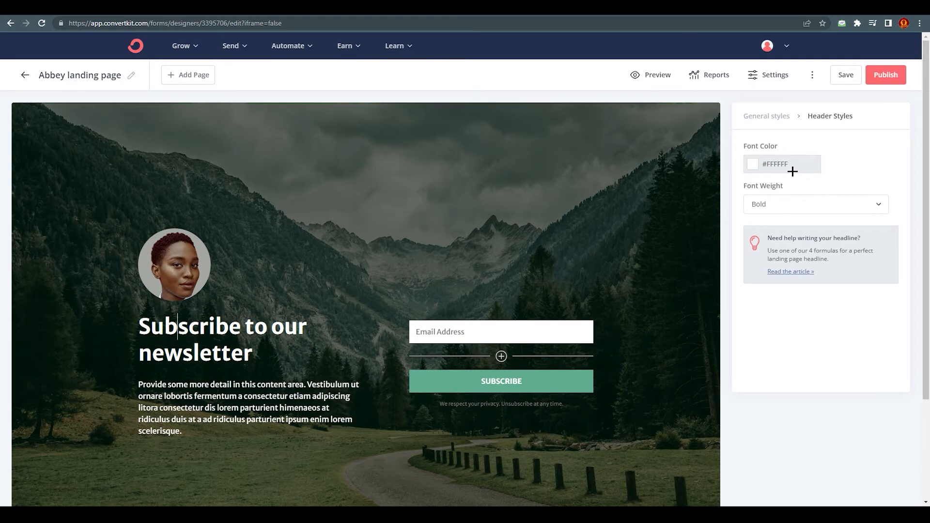
click(801, 201)
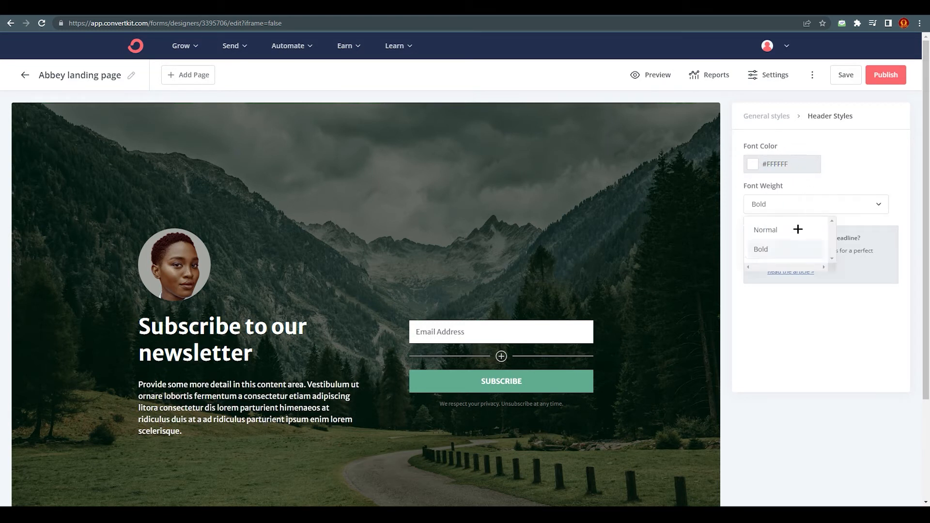
click(167, 320)
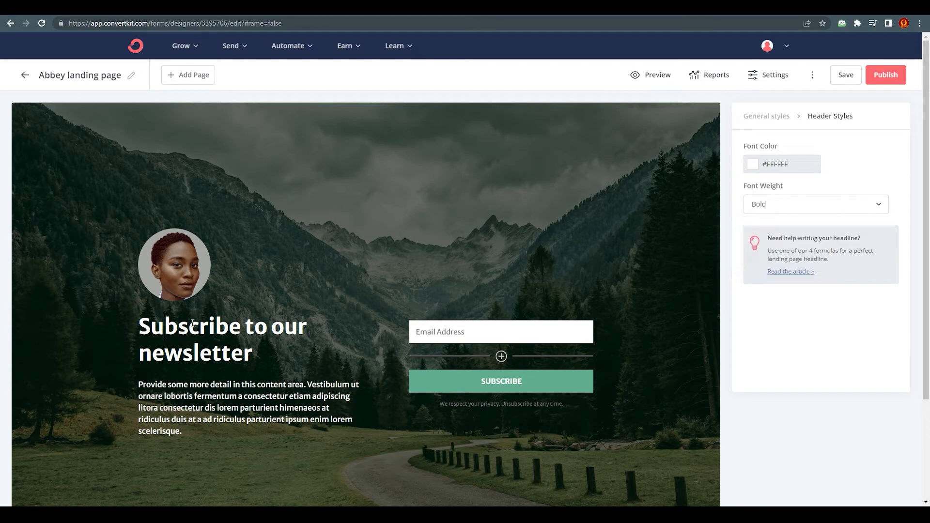
drag(144, 326, 253, 357)
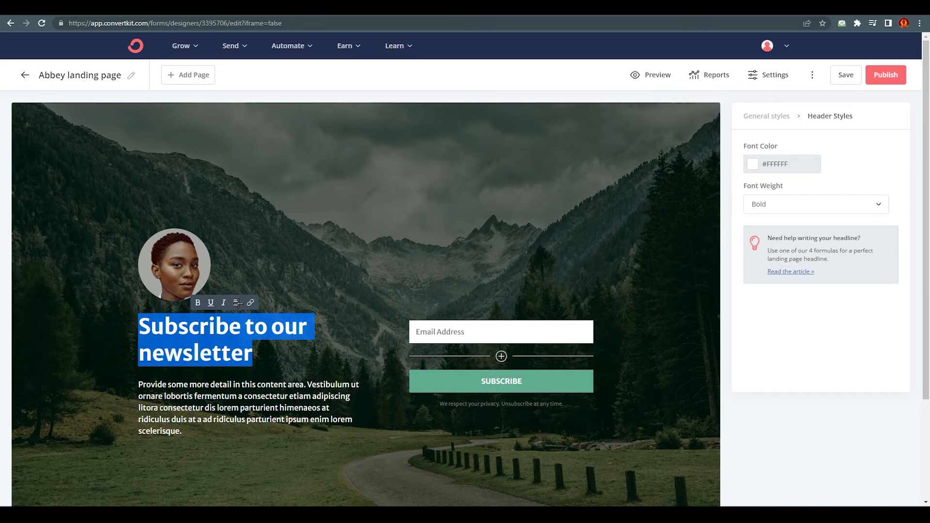
click(196, 280)
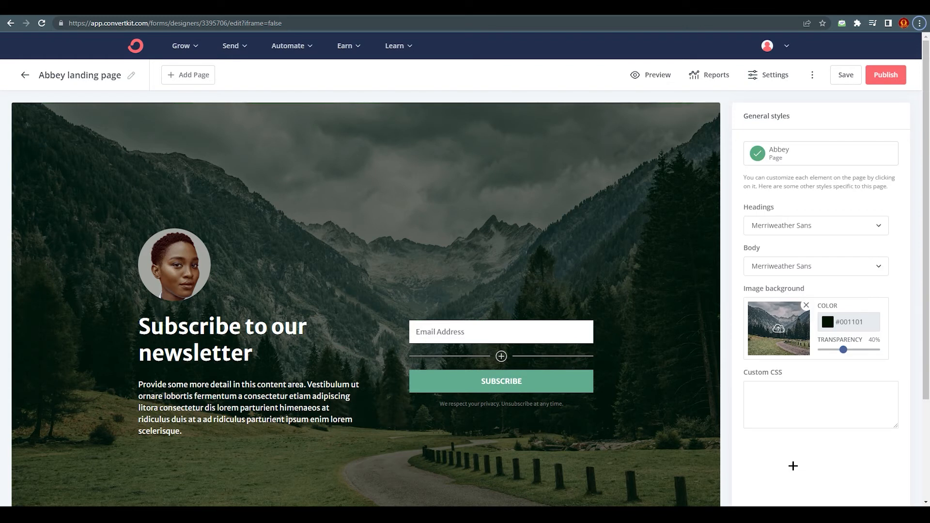
Look over the page's general styles and reopen the Email Address field's style settings.
scroll(439, 391, down, 2)
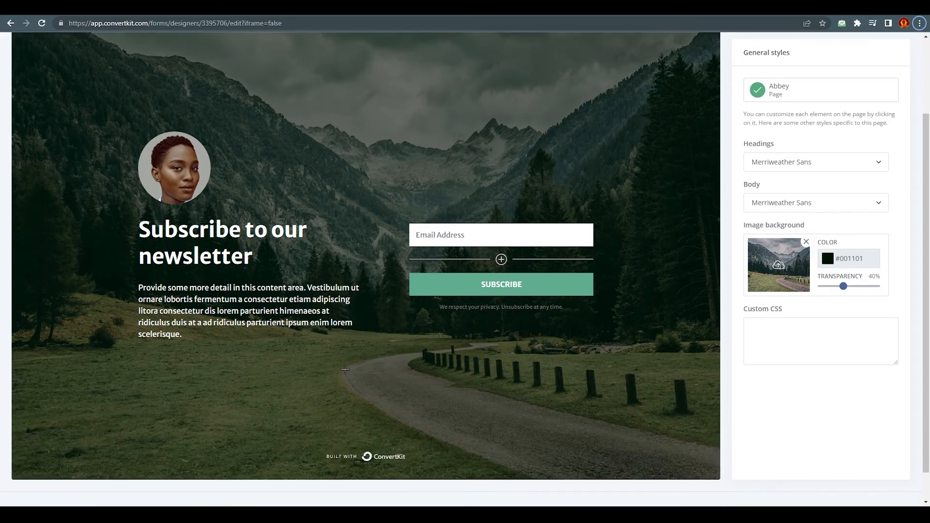
scroll(442, 333, up, 1)
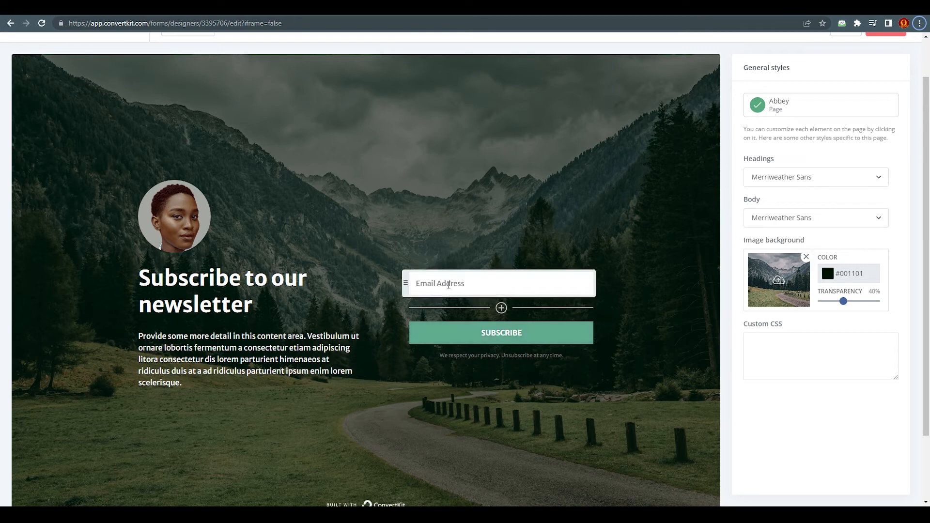
click(430, 284)
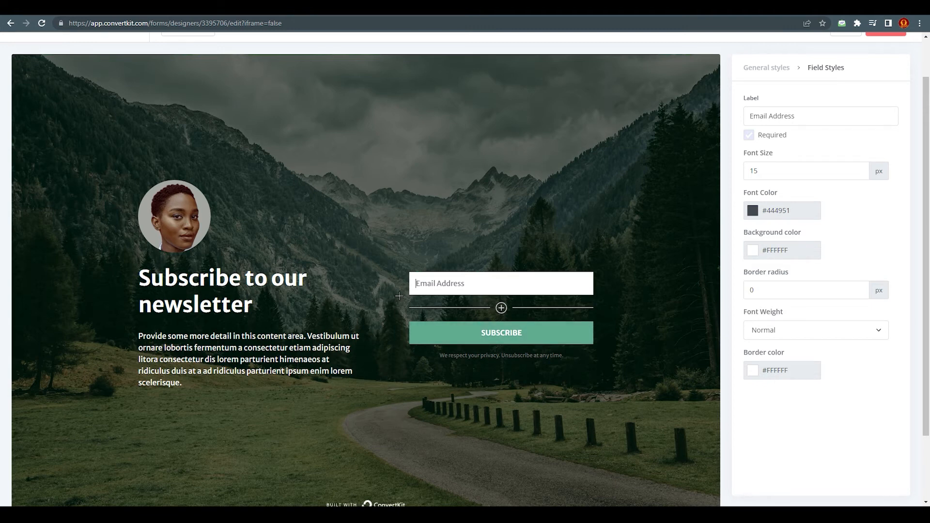
scroll(398, 297, up, 1)
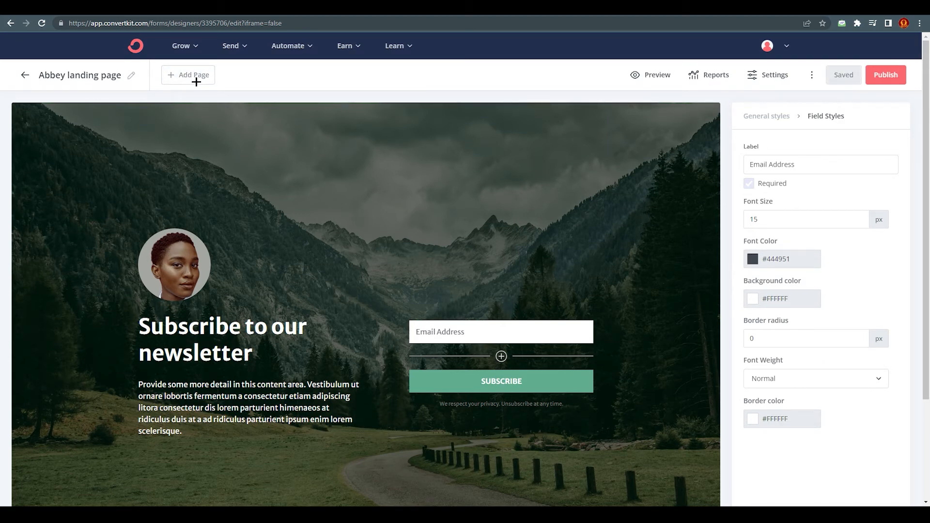
Add a thank-you page to the landing page and open the image settings of its placeholder picture.
click(196, 82)
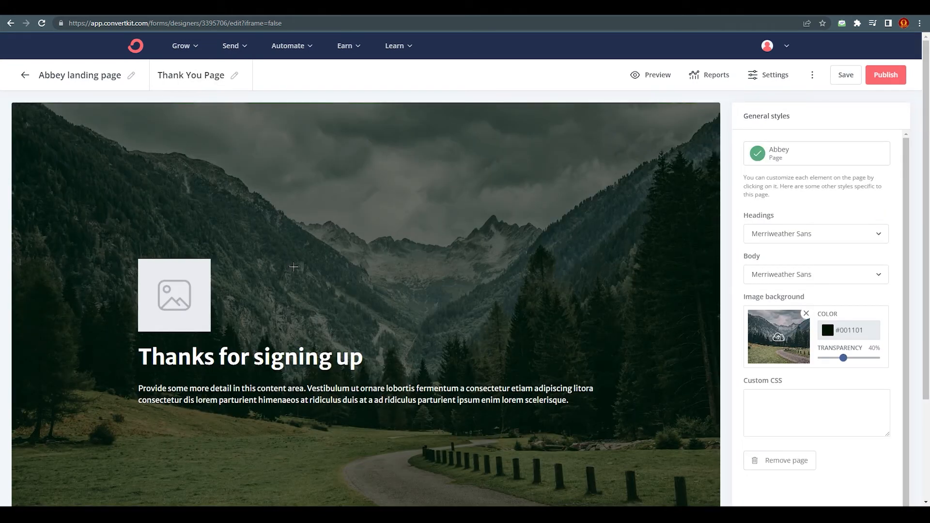
scroll(340, 263, down, 1)
scroll(347, 263, down, 2)
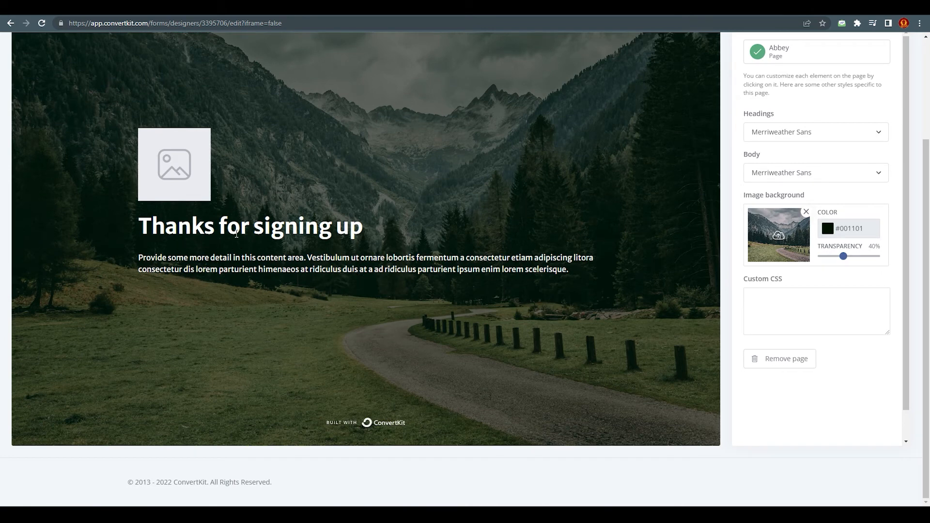
scroll(159, 246, up, 3)
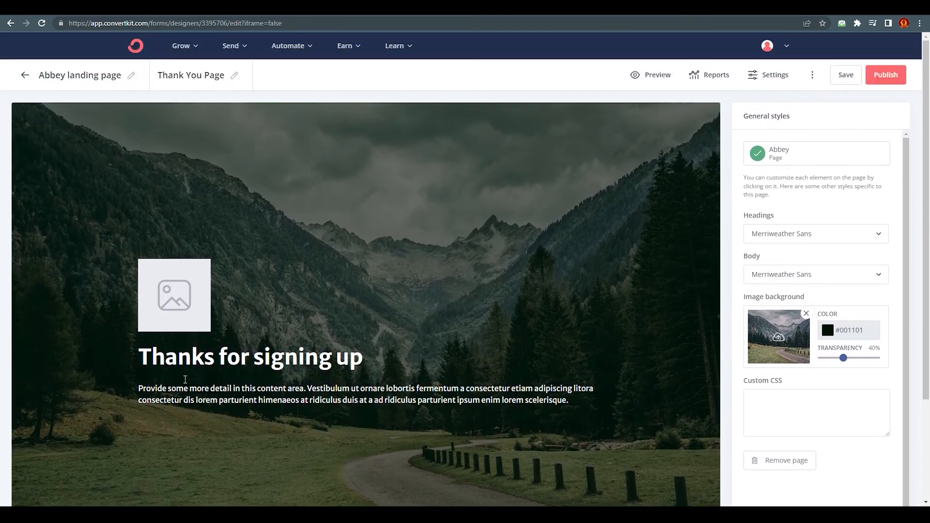
click(184, 310)
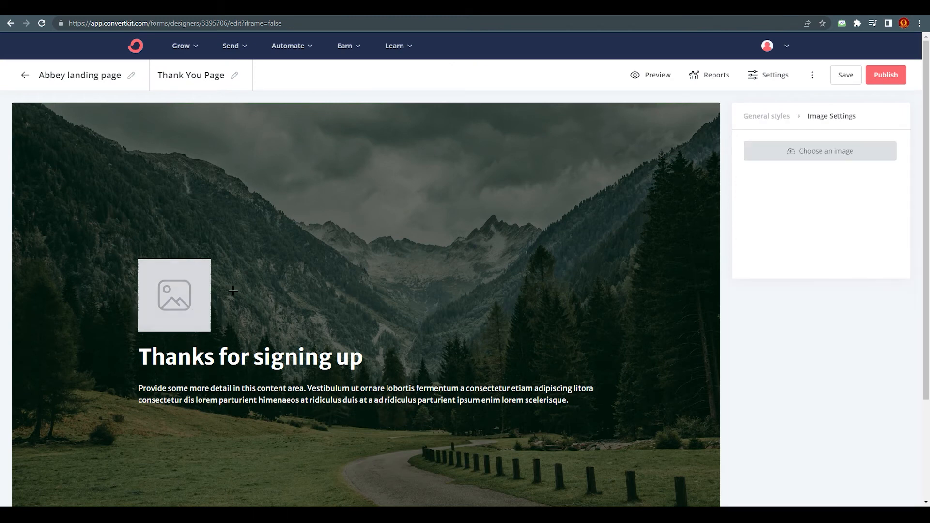
Examine the header style settings of the "Thanks for signing up" heading and look over the thank-you page layout.
click(298, 358)
scroll(391, 367, down, 1)
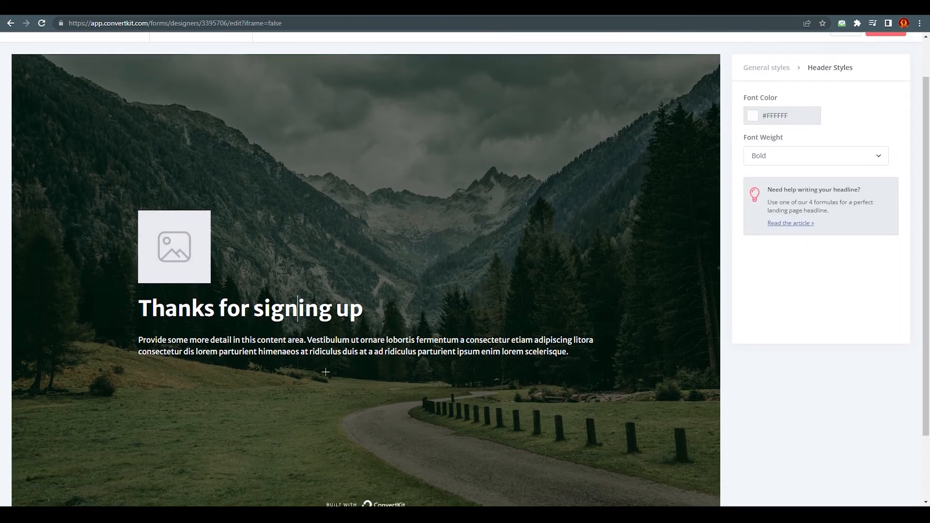
scroll(374, 360, up, 1)
scroll(397, 371, down, 1)
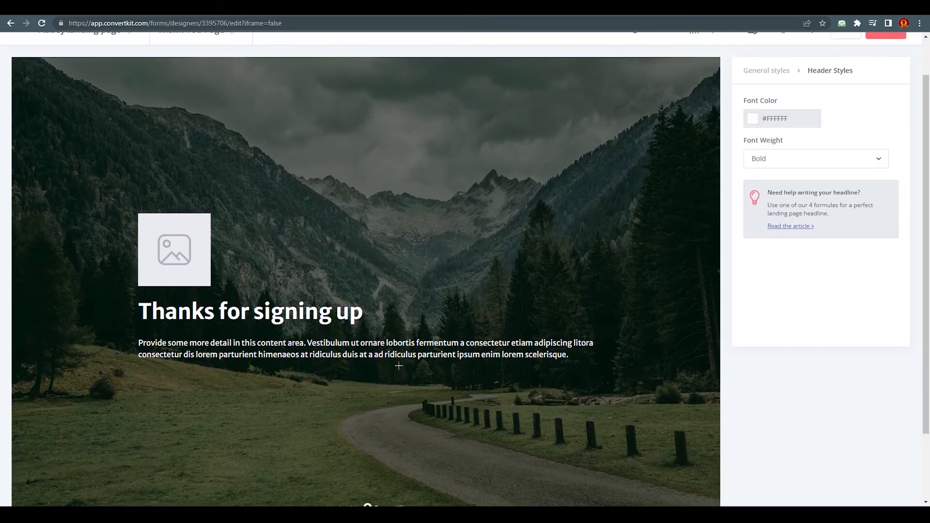
scroll(397, 368, up, 1)
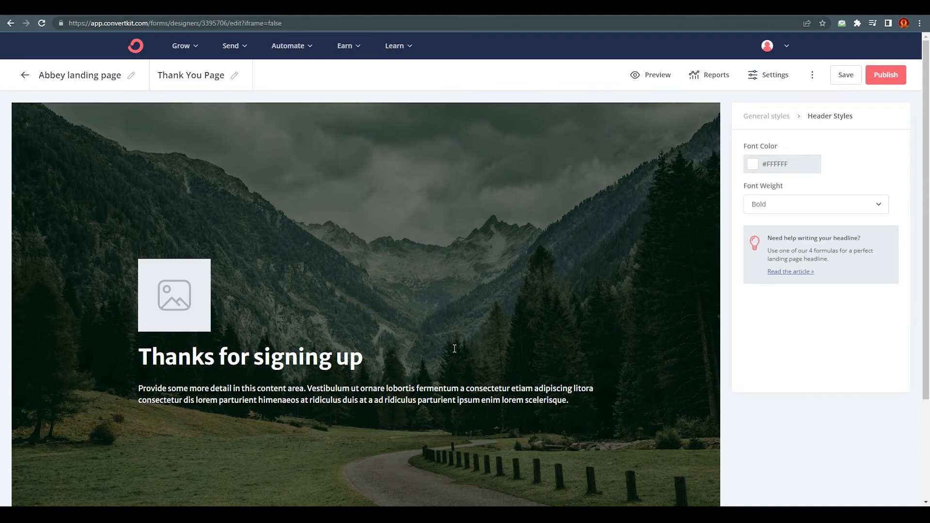
scroll(477, 354, down, 1)
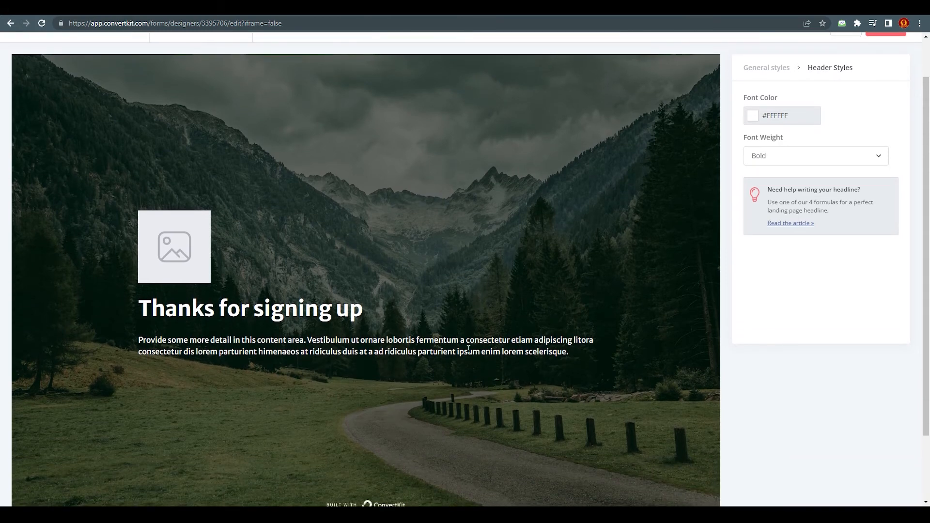
scroll(495, 320, up, 1)
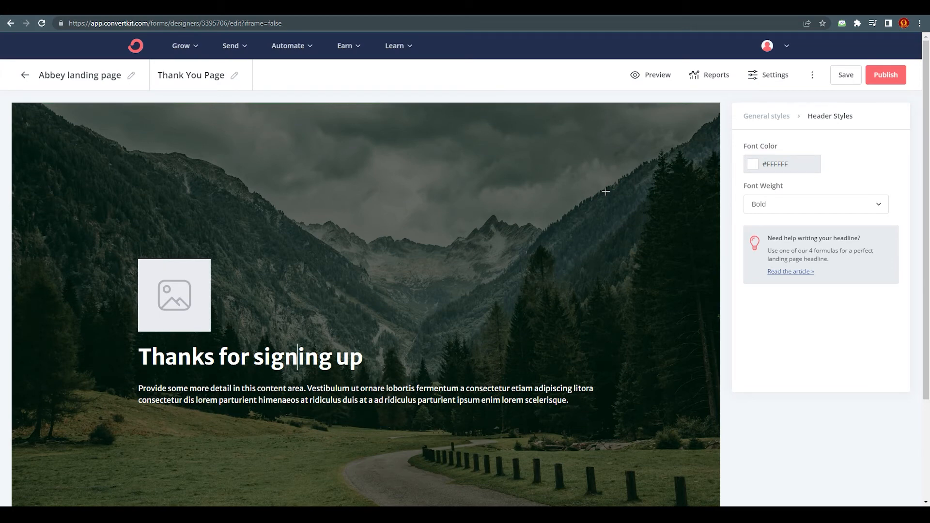
Preview the whole thank-you page and return to the editor.
click(656, 75)
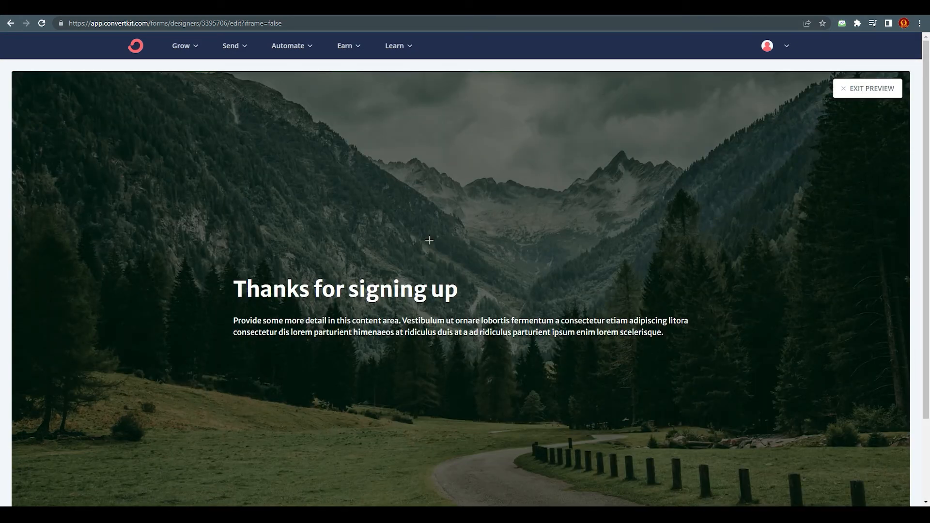
scroll(531, 256, down, 2)
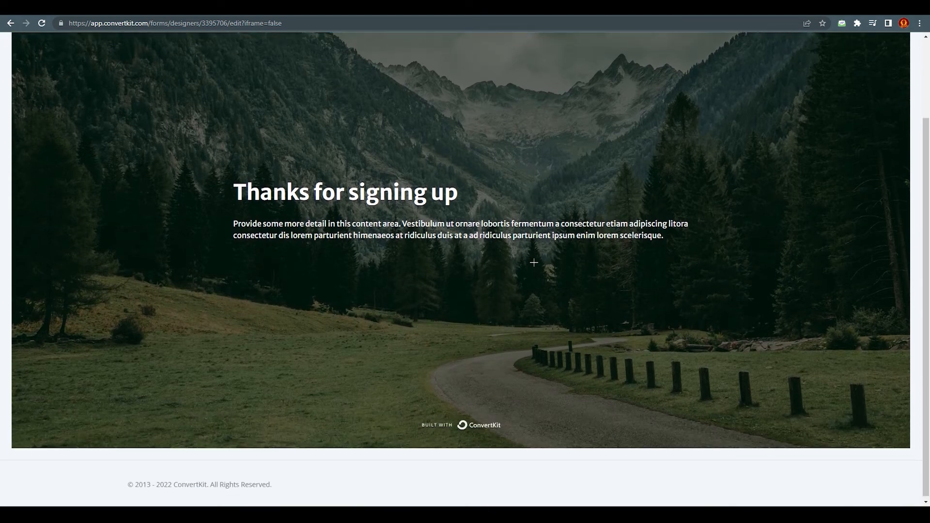
scroll(575, 290, up, 2)
click(842, 87)
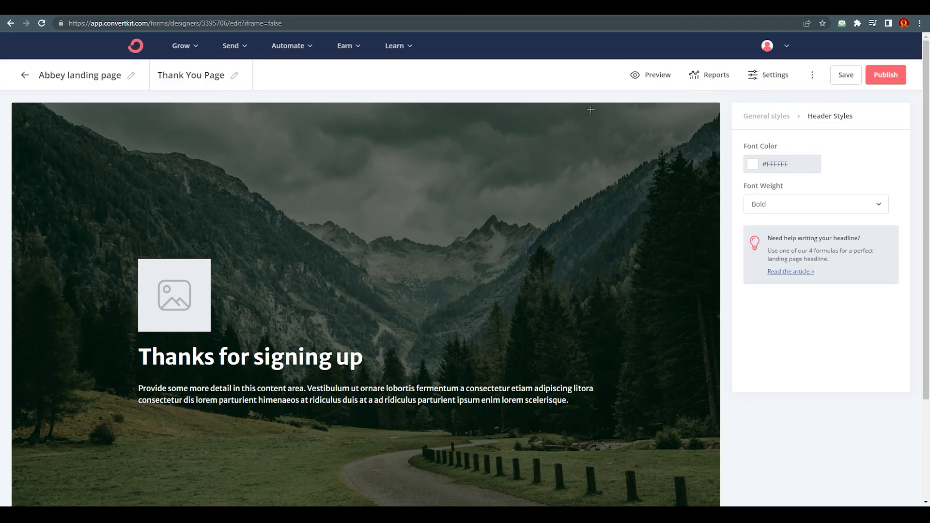
Switch to the Abbey landing page, preview it in full and exit the preview.
click(97, 77)
click(659, 76)
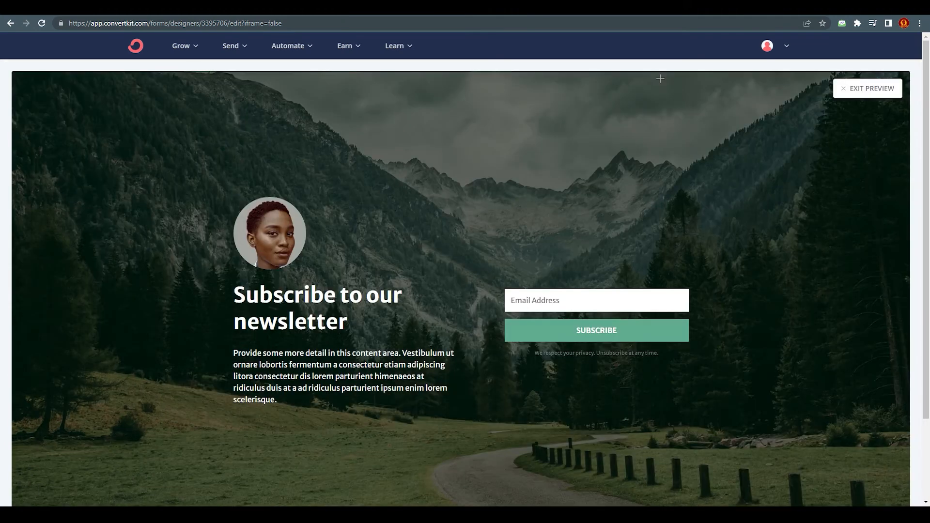
scroll(723, 211, down, 1)
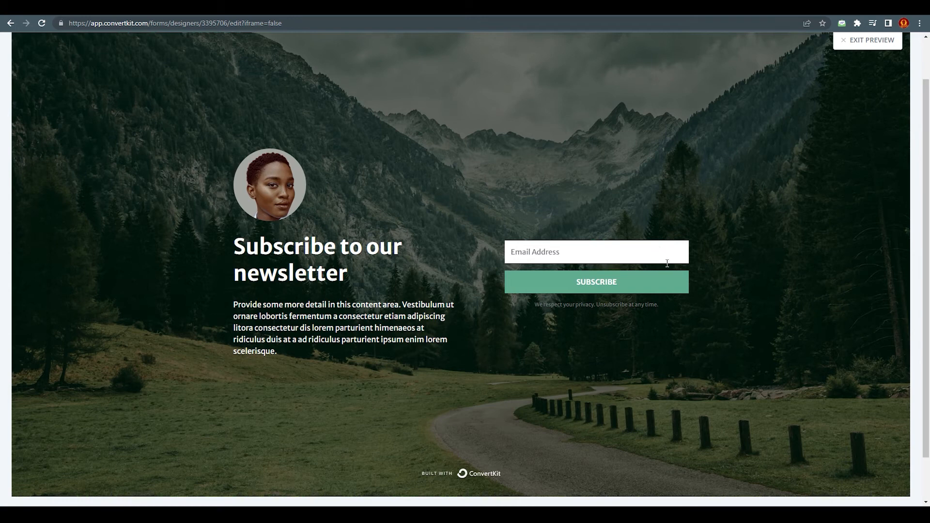
scroll(670, 265, up, 1)
click(867, 89)
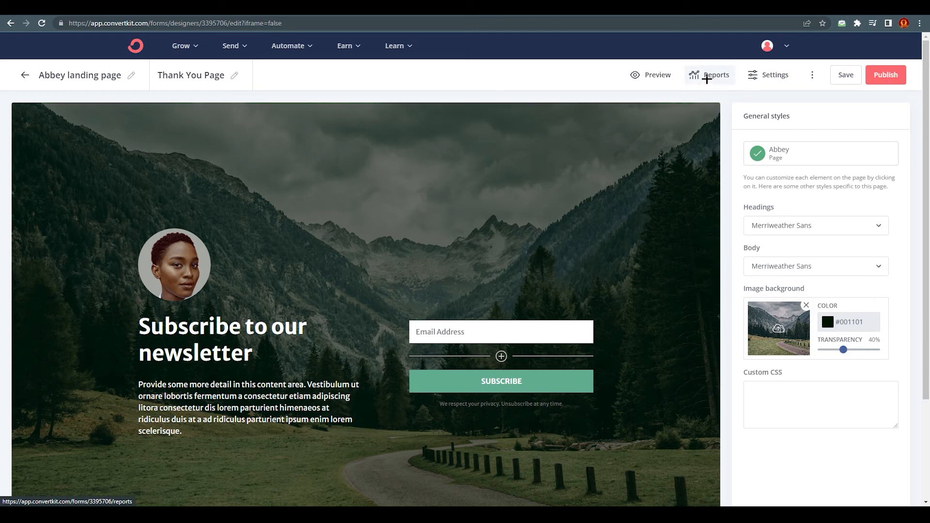
Review the landing page's success message, domain name, incentive, advanced and SEO & Analytics settings, and close them without saving.
click(776, 77)
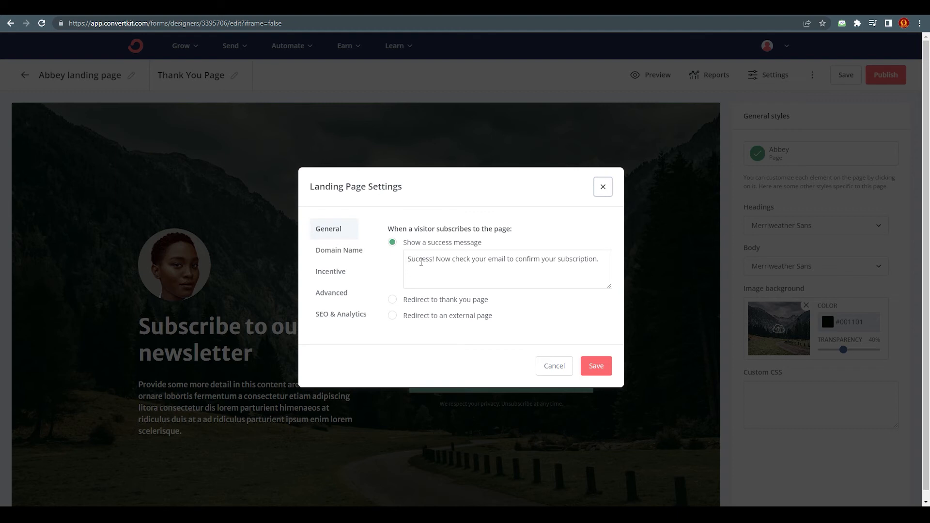
drag(408, 259, 597, 264)
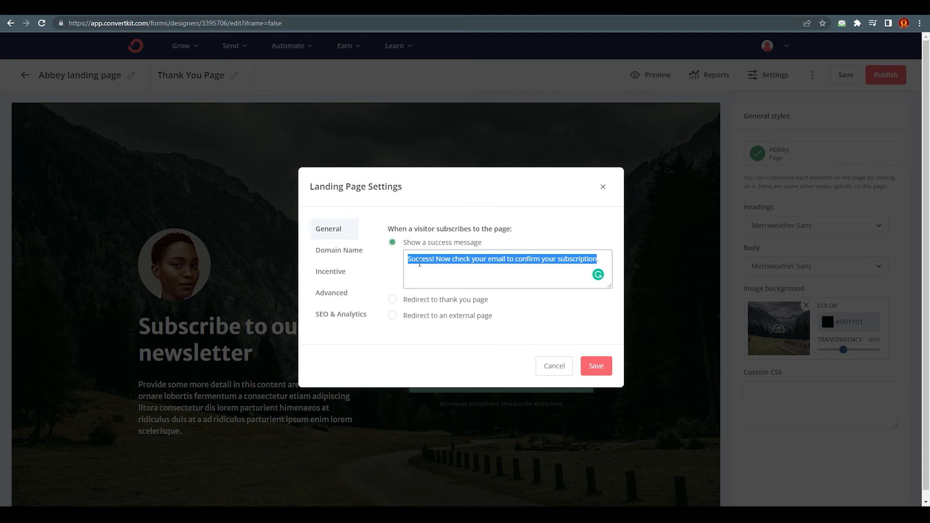
click(346, 250)
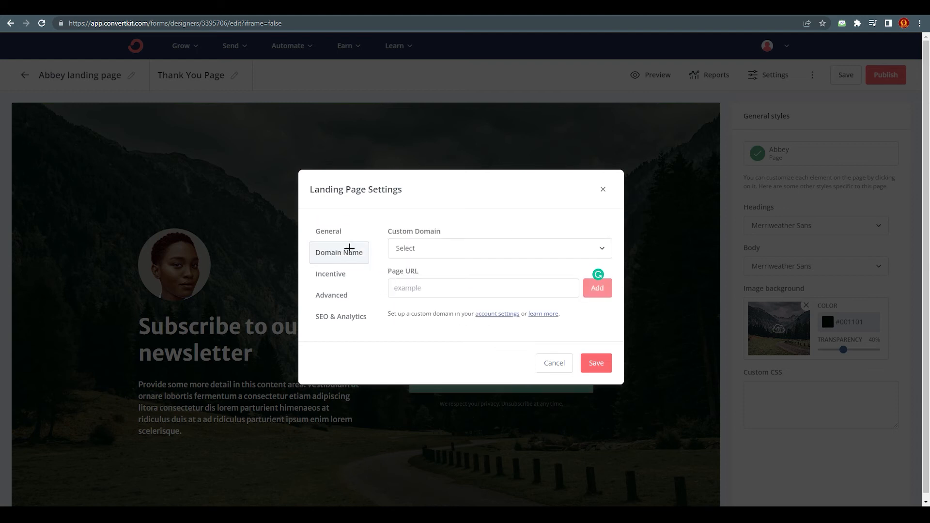
click(336, 271)
click(332, 267)
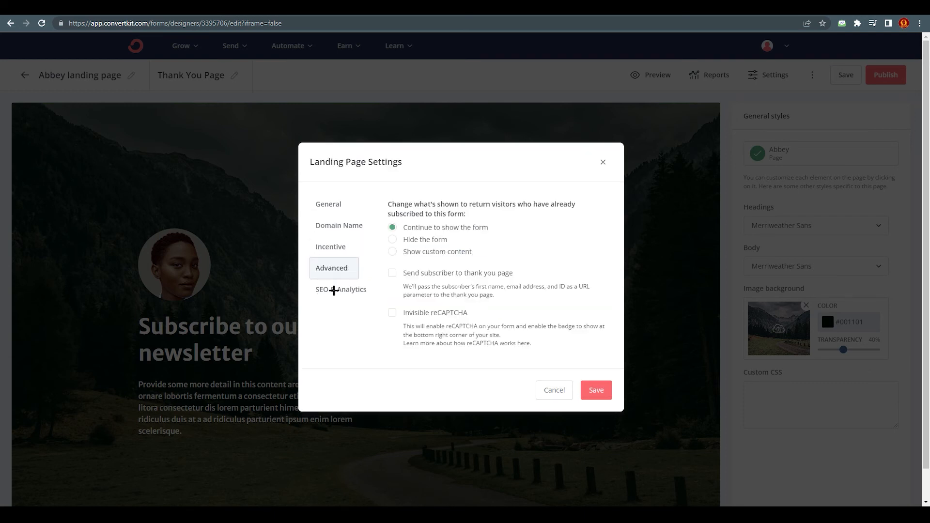
click(334, 291)
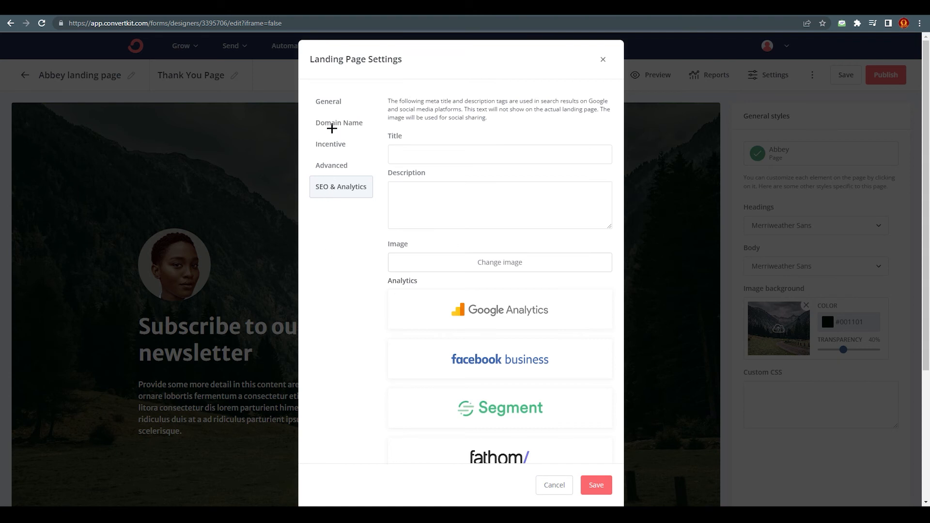
click(337, 109)
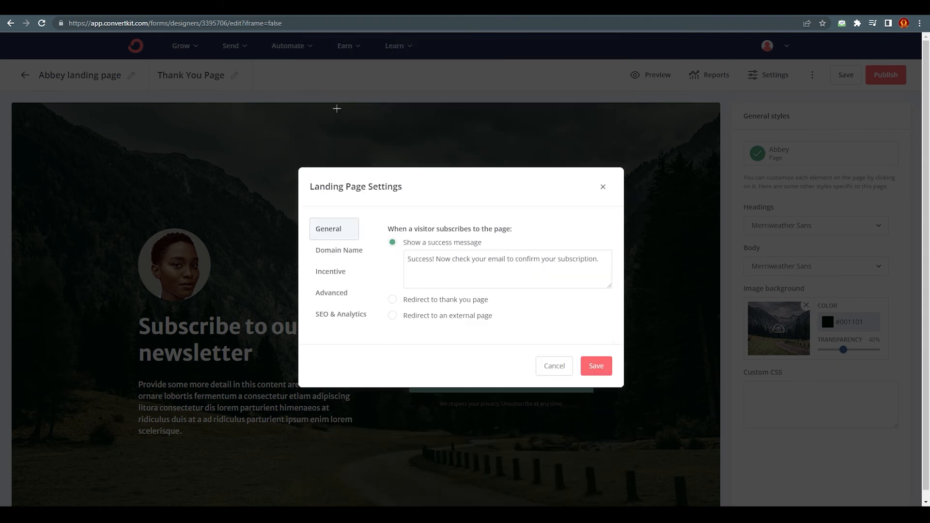
click(561, 367)
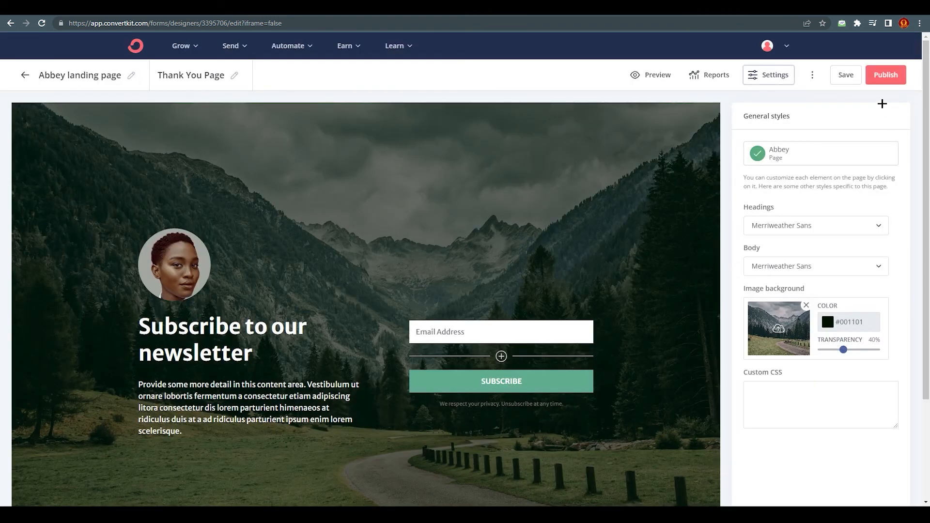
Publish the landing page and select its shareable URL.
click(886, 75)
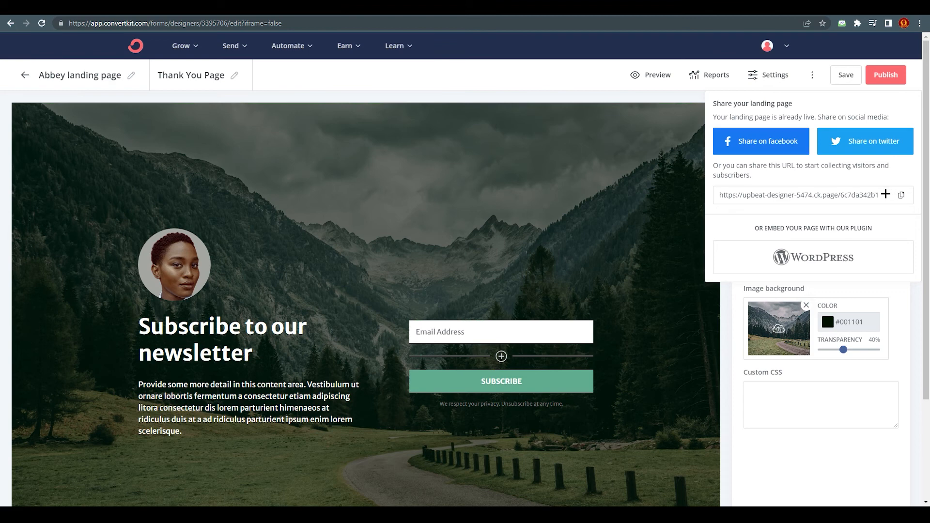
drag(882, 194, 716, 195)
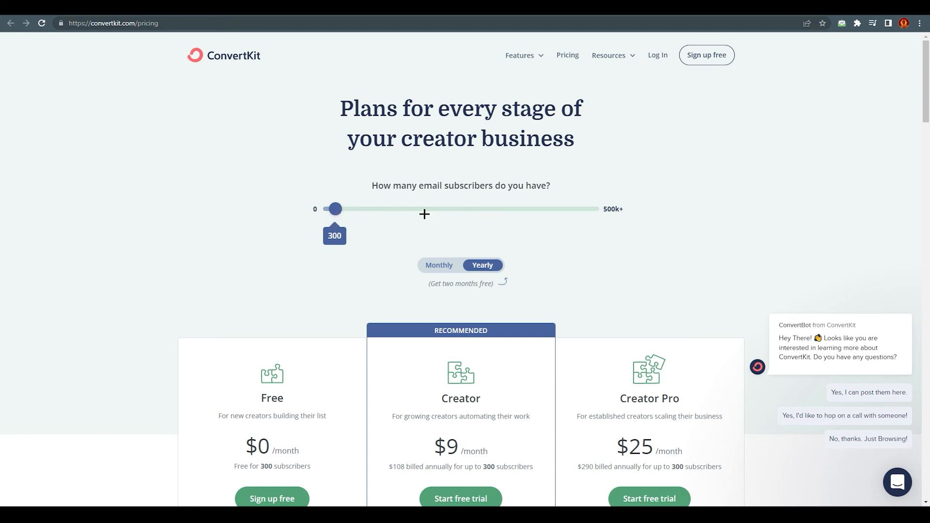
Look over the pricing plans and switch the prices to monthly billing.
scroll(420, 281, down, 3)
scroll(291, 266, down, 1)
scroll(436, 242, up, 2)
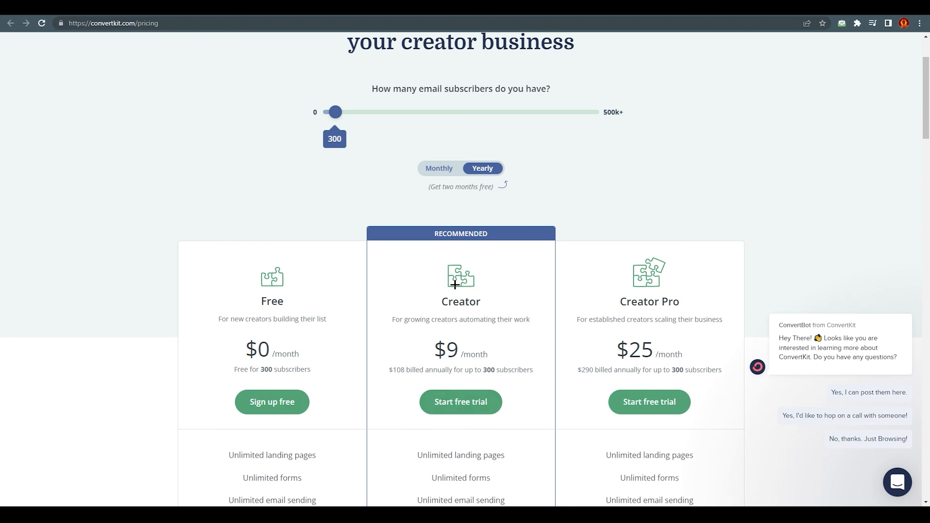
click(440, 170)
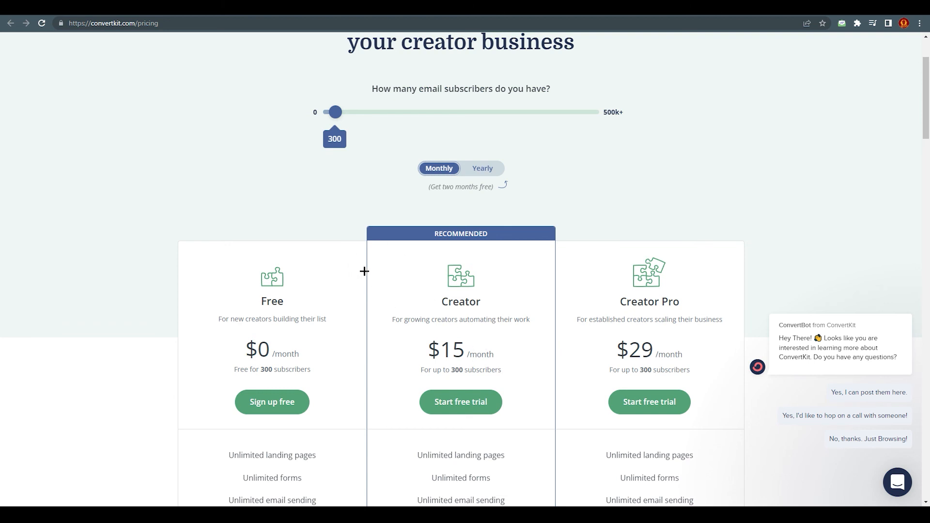
Compare the monthly prices and included features of the Free, Creator and Creator Pro plans.
scroll(479, 380, down, 1)
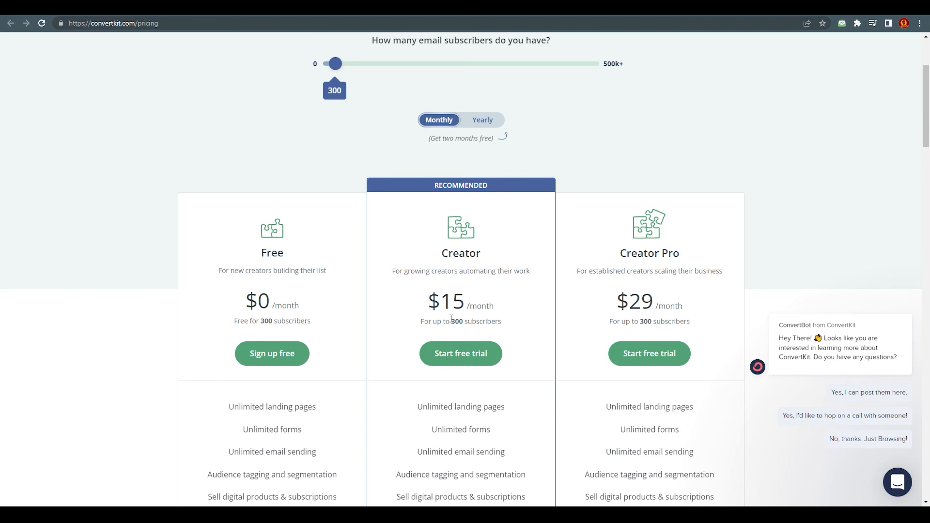
scroll(450, 324, down, 3)
scroll(427, 358, down, 2)
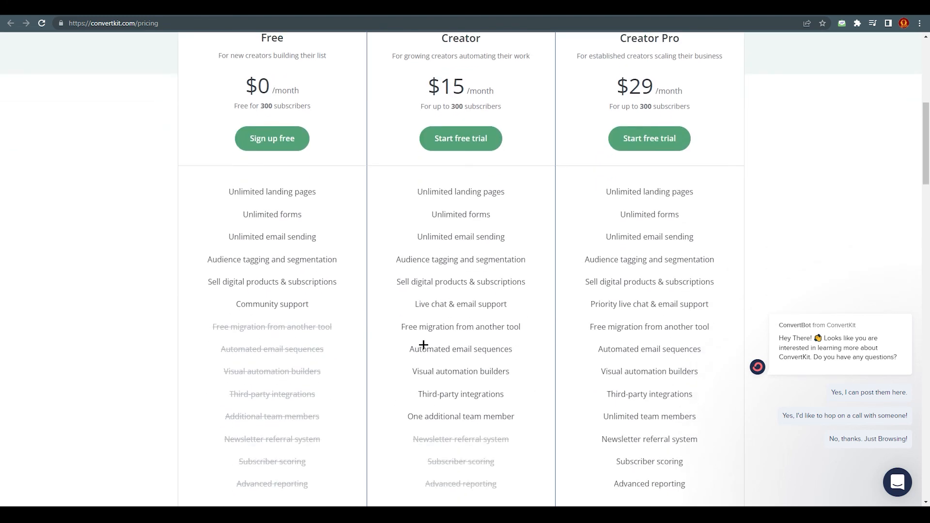
scroll(422, 285, up, 1)
scroll(431, 300, down, 3)
scroll(441, 325, up, 6)
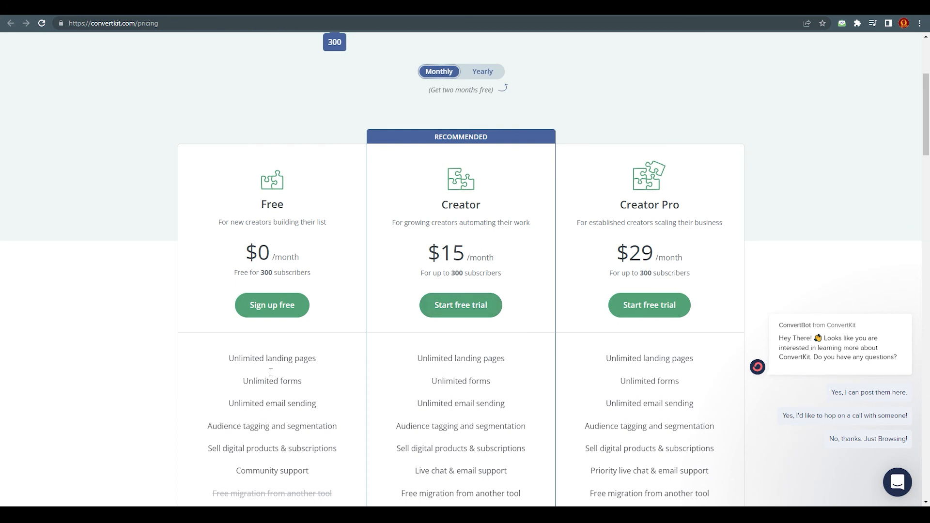
scroll(640, 368, down, 3)
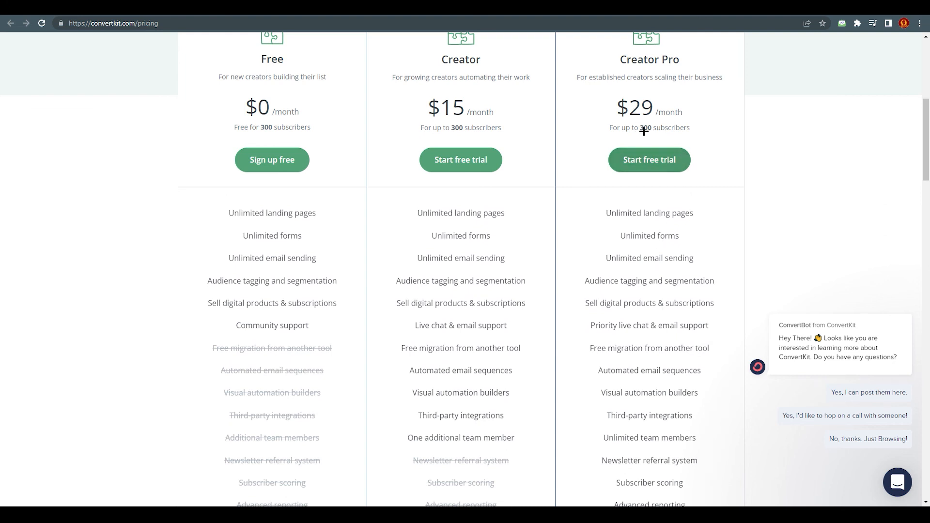
Set the email subscriber count to 8,000 and examine the plan prices for that list size.
scroll(644, 134, up, 6)
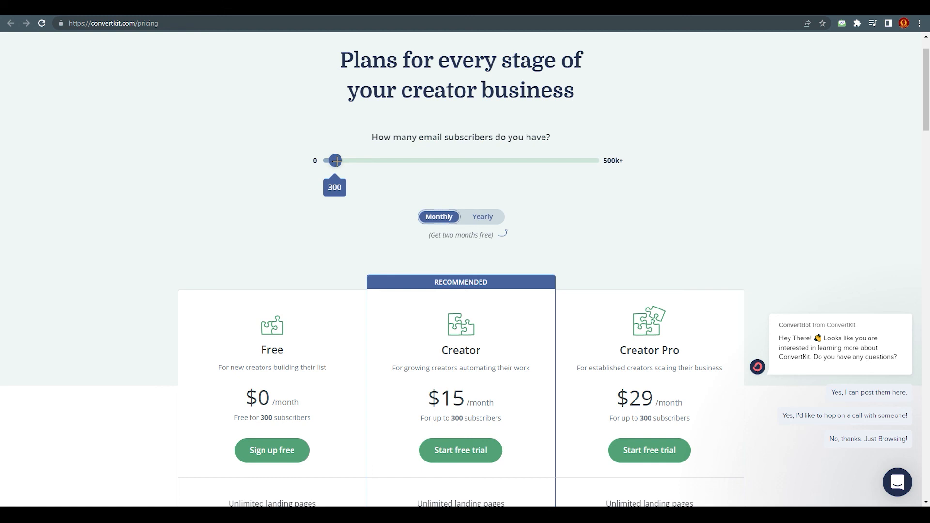
drag(337, 161, 359, 160)
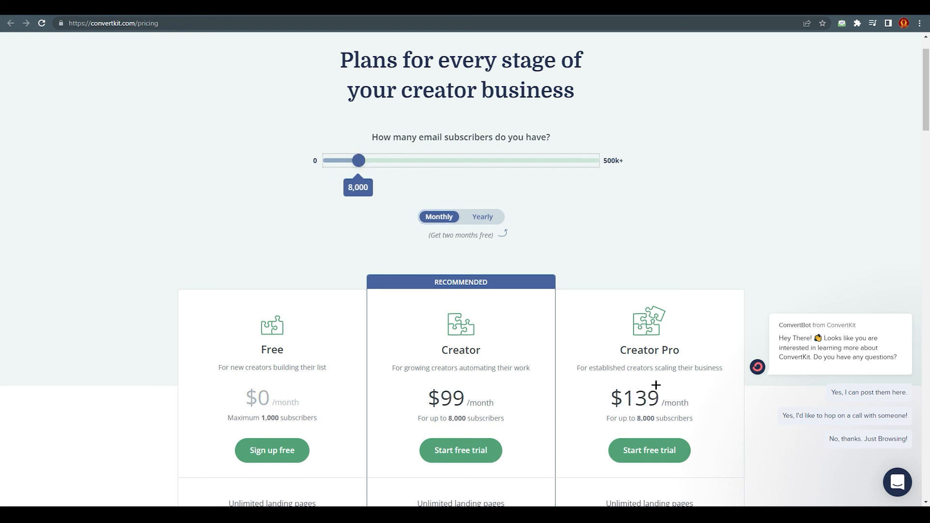
scroll(667, 398, down, 2)
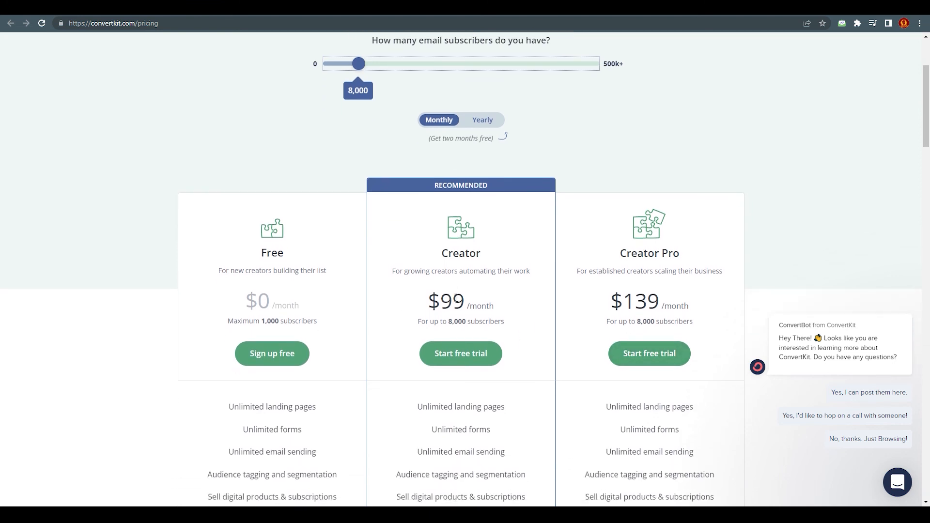
Switch the plan prices to yearly billing and highlight the "Get two months free" note.
click(474, 122)
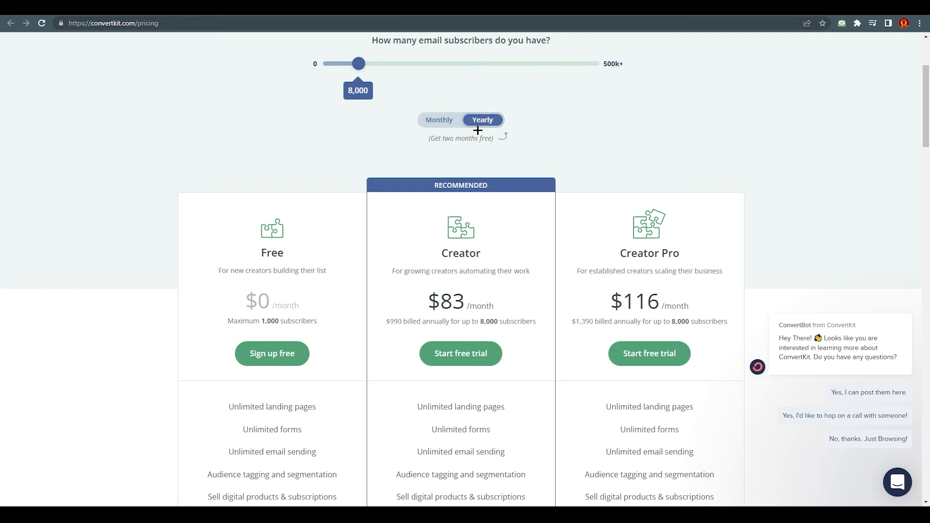
drag(433, 140, 498, 144)
scroll(562, 273, up, 1)
scroll(562, 273, up, 1)
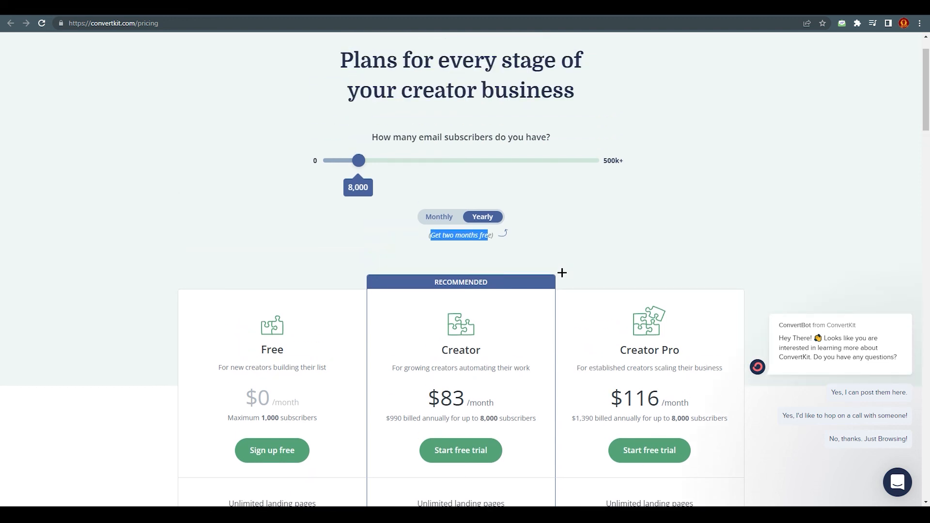